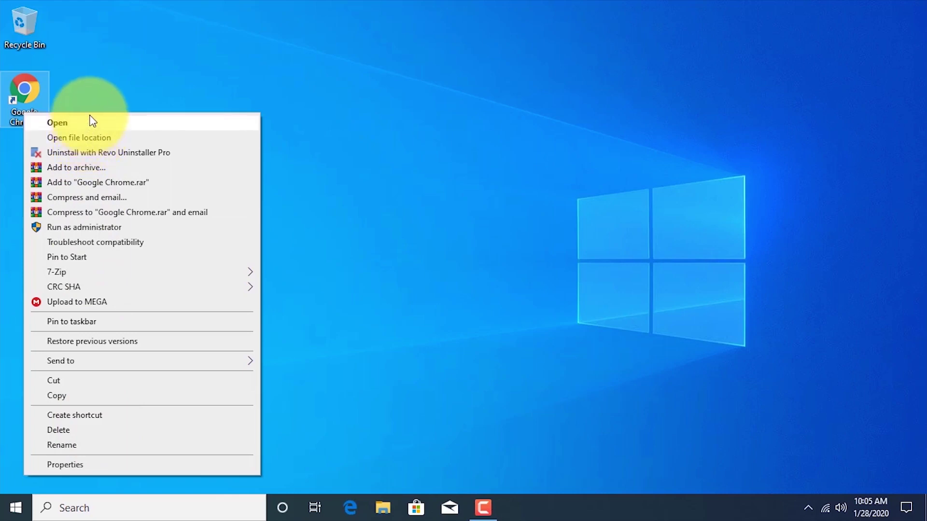
- Dismiss the open context menu, launch Google Chrome from the desktop and go to google.com
{"action": "left_click", "coordinate": [492, 237]}
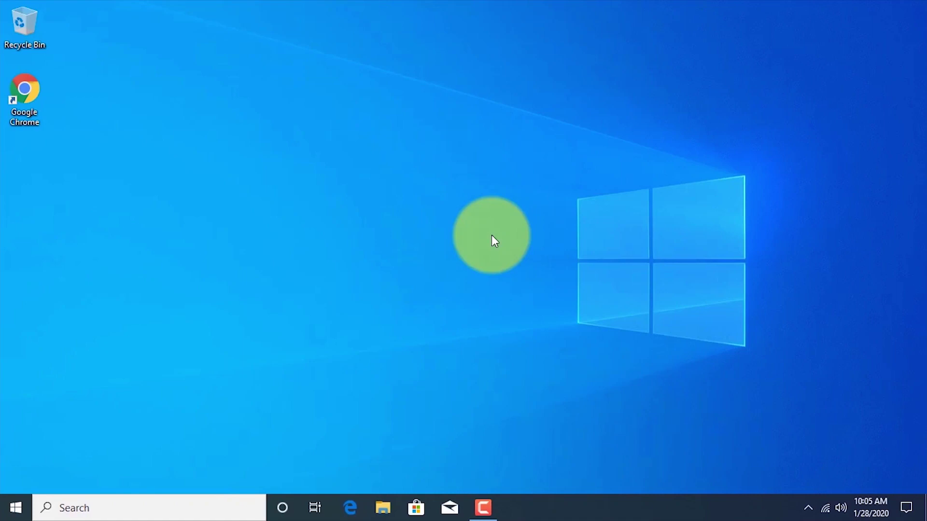
{"action": "double_click", "coordinate": [22, 99]}
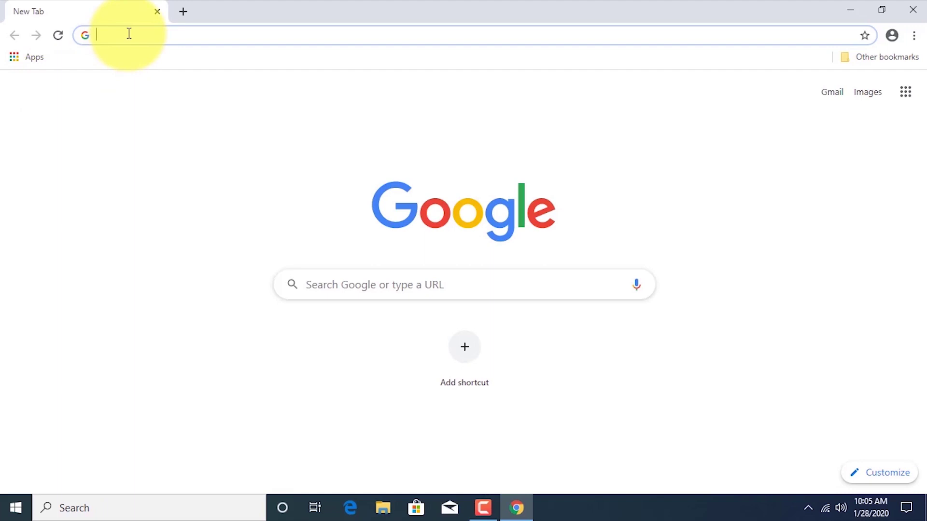
{"action": "type", "text": "g"}
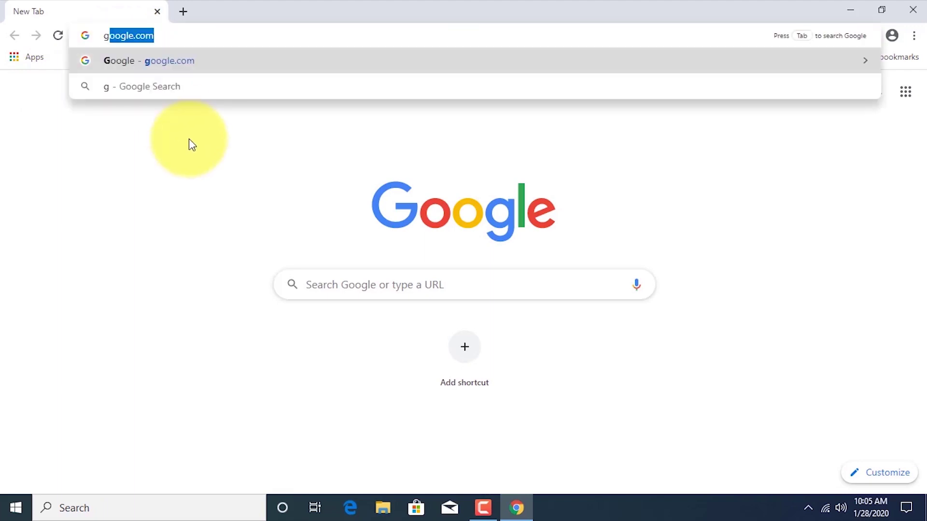
{"action": "type", "text": "oogle."}
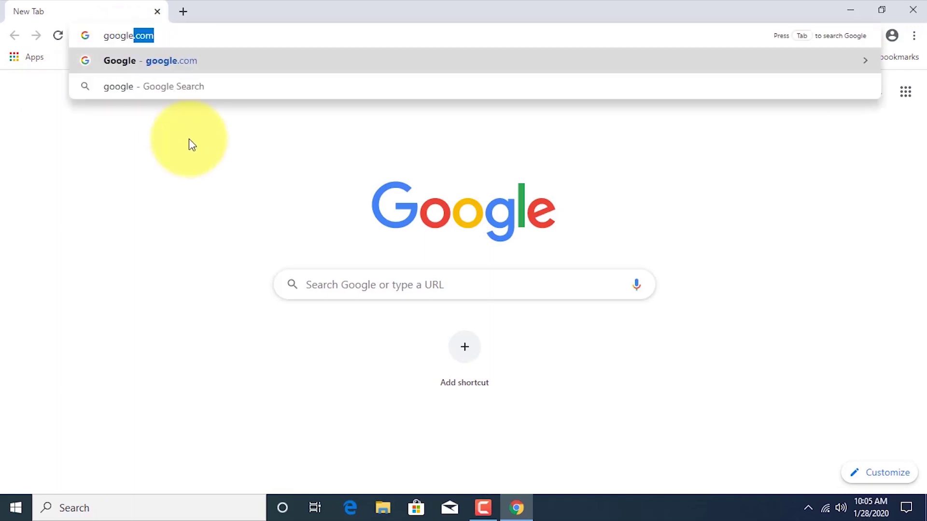
{"action": "type", "text": "com"}
{"action": "key", "text": "Return"}
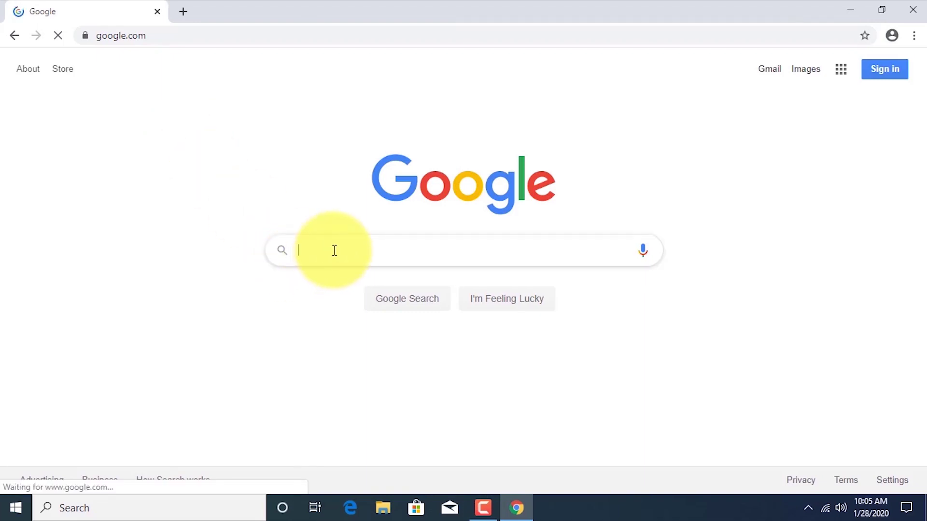
- Search Google for "shellexview"
{"action": "left_click", "coordinate": [328, 248]}
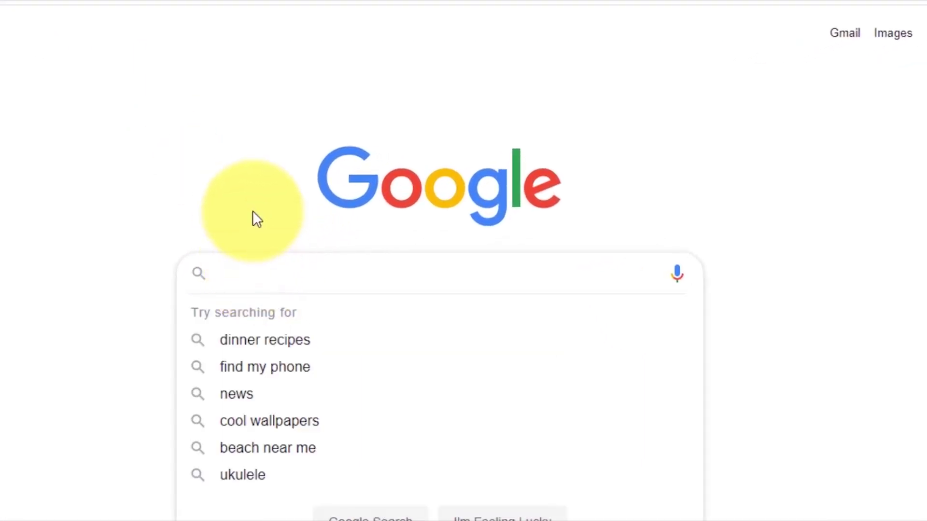
{"action": "type", "text": "she"}
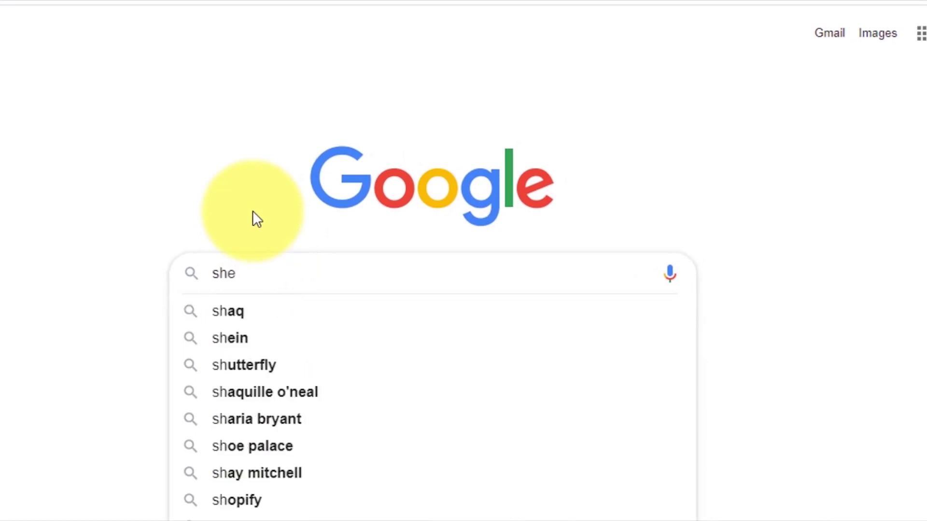
{"action": "type", "text": "llex"}
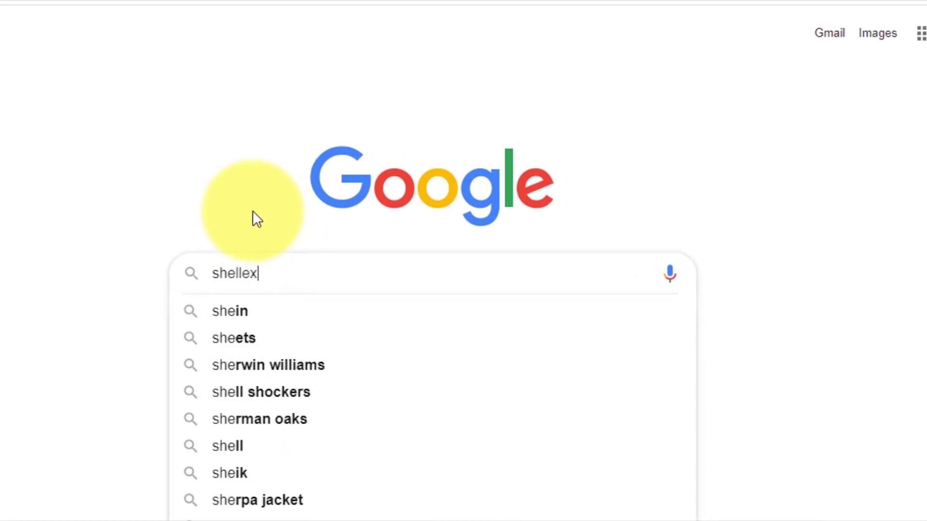
{"action": "type", "text": "view"}
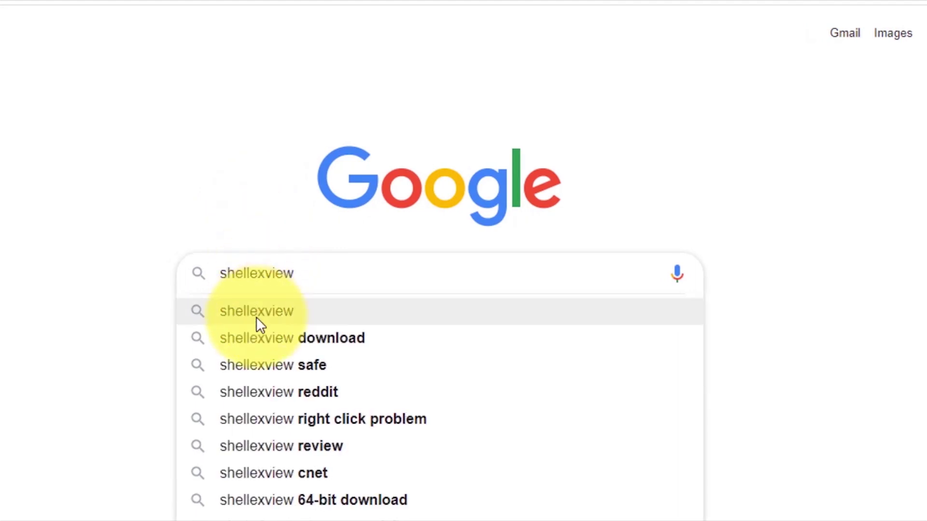
{"action": "left_click", "coordinate": [269, 322]}
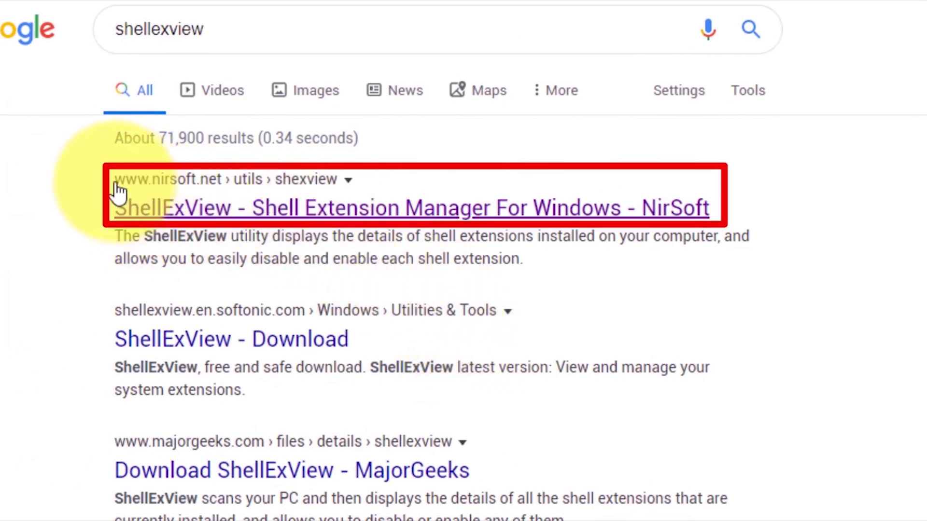
{"action": "left_click_drag", "start_coordinate": [112, 179], "coordinate": [220, 185]}
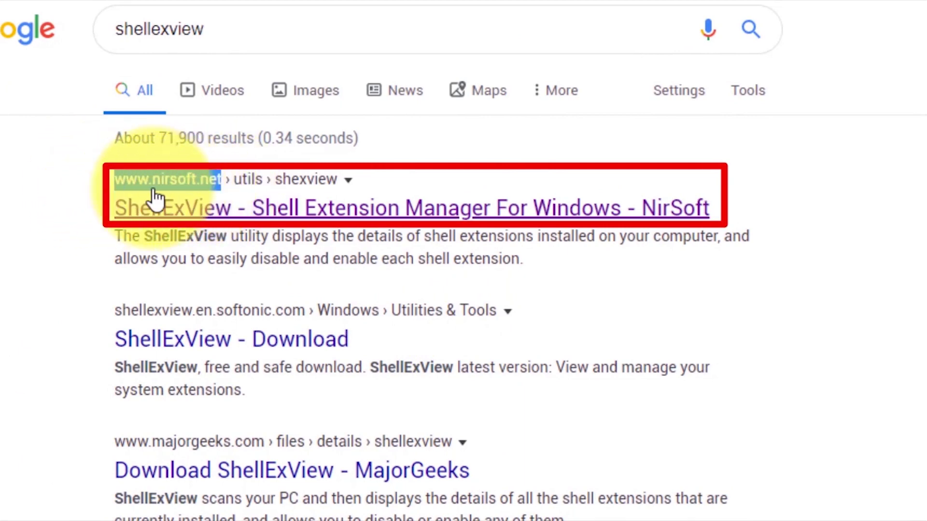
{"action": "left_click", "coordinate": [91, 196]}
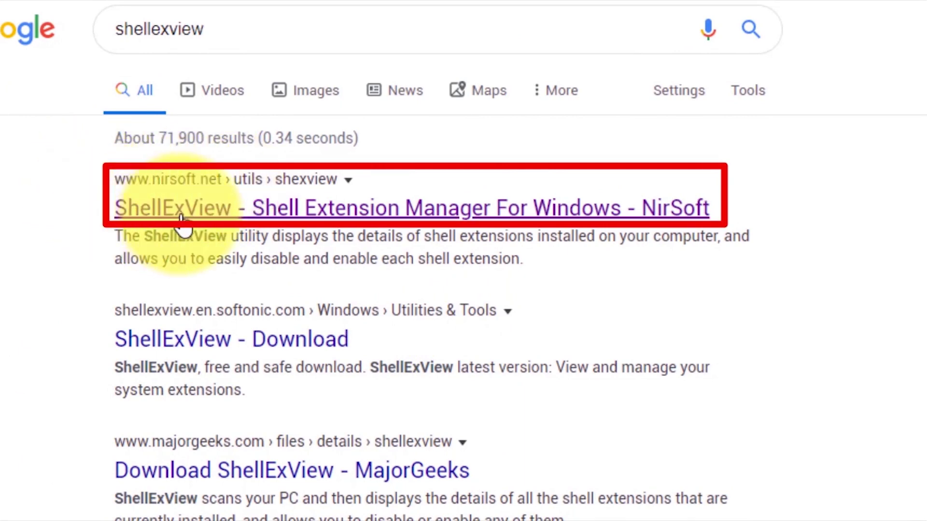
{"action": "left_click", "coordinate": [222, 217]}
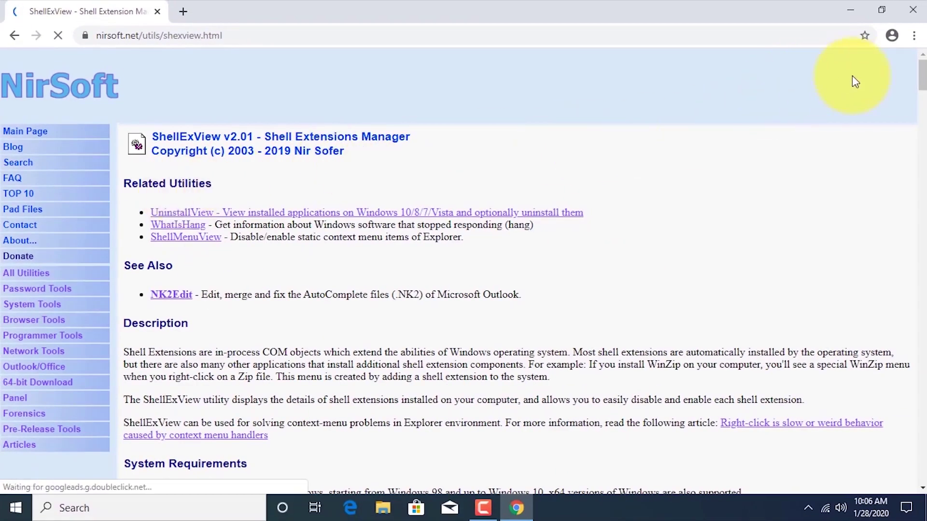
- Download ShellExView in Zip file from the NirSoft page and close the browser
{"action": "left_click_drag", "start_coordinate": [923, 74], "coordinate": [924, 410]}
{"action": "left_click", "coordinate": [524, 270]}
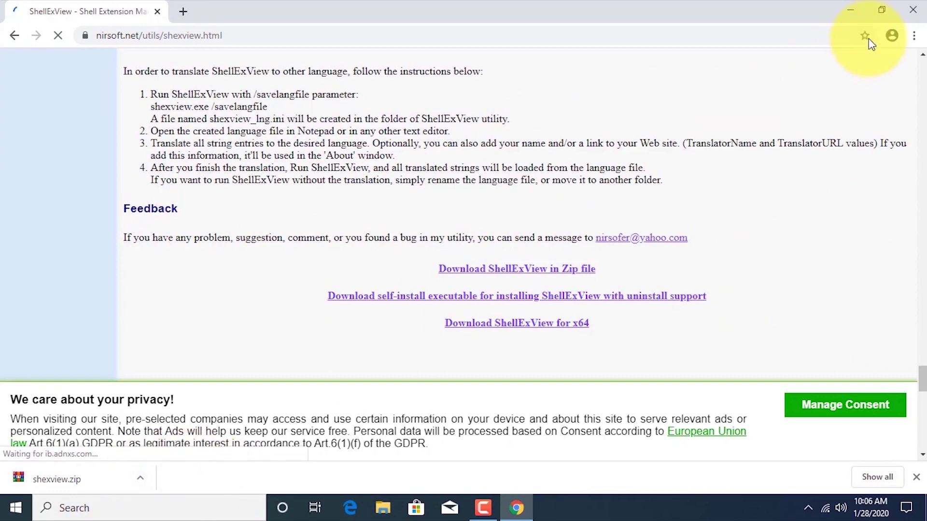
{"action": "left_click", "coordinate": [911, 11]}
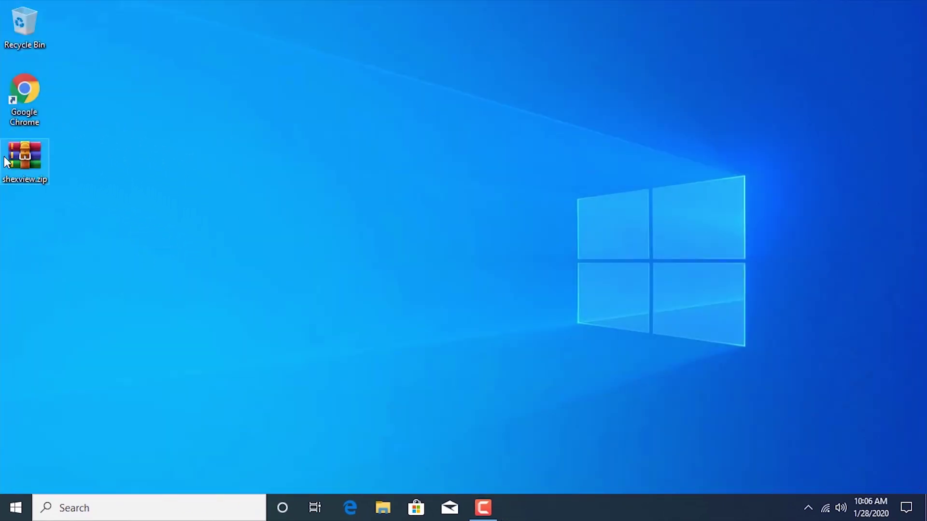
- Extract shexview.zip on the desktop into its own shexview folder
{"action": "left_click", "coordinate": [21, 155]}
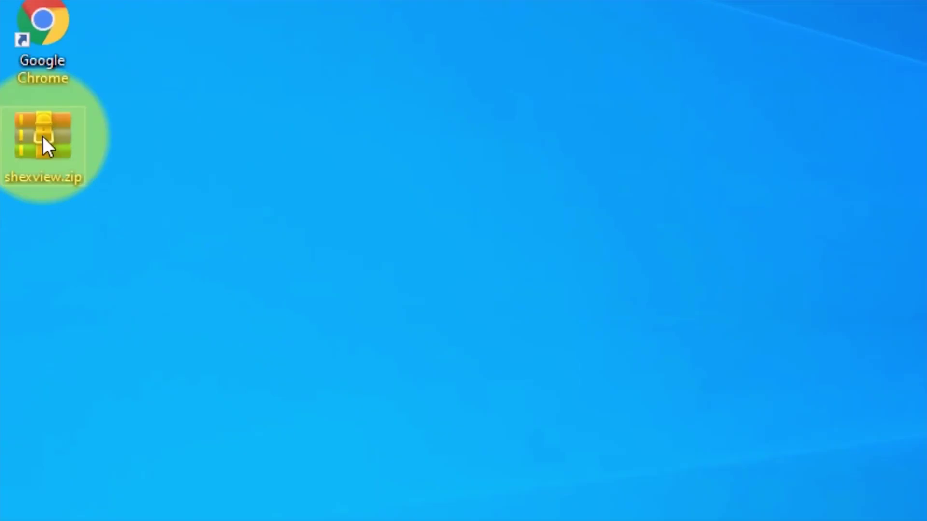
{"action": "right_click", "coordinate": [24, 156]}
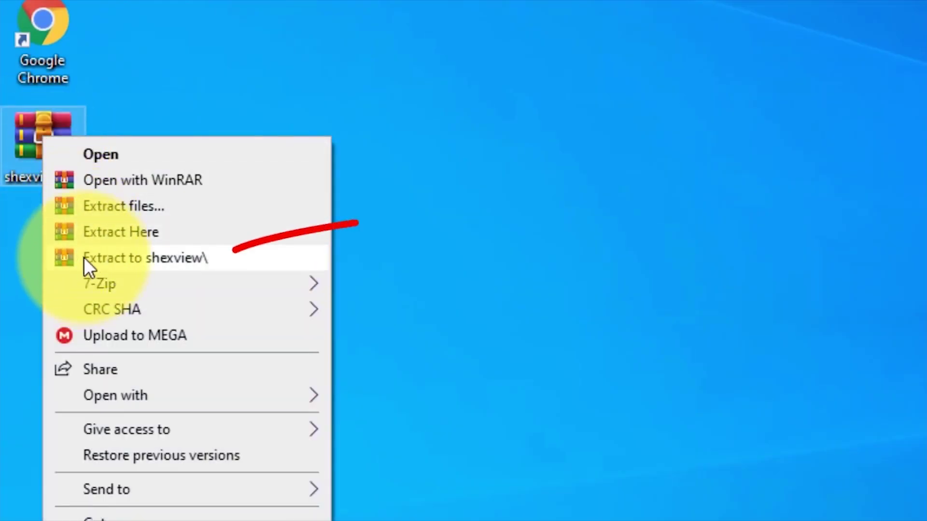
{"action": "left_click", "coordinate": [110, 257]}
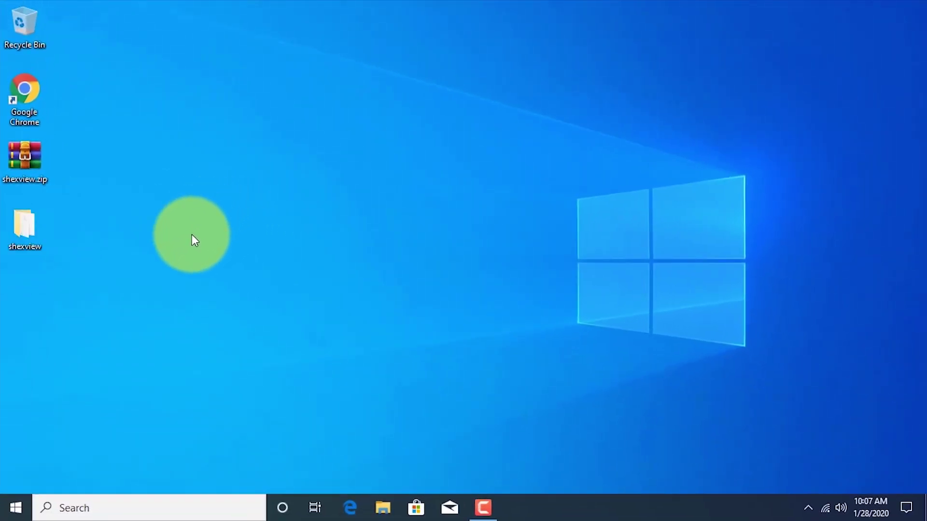
- Run shexview.exe from the extracted shexview folder and hide all Microsoft extensions in the ShellExView list
{"action": "double_click", "coordinate": [34, 233]}
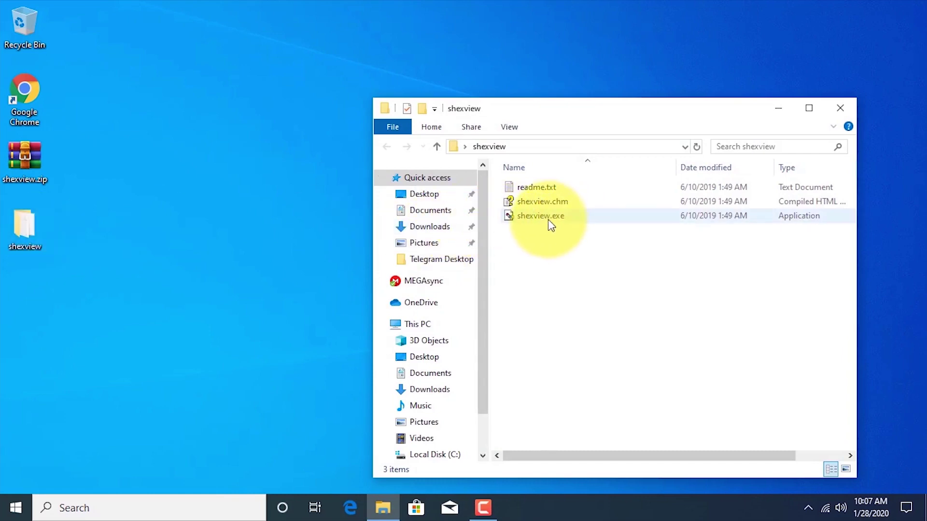
{"action": "left_click", "coordinate": [566, 222]}
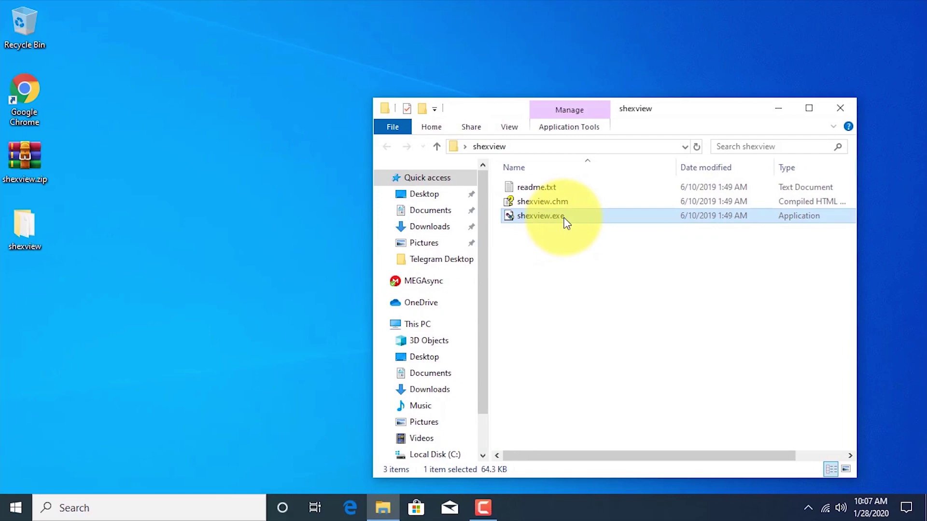
{"action": "double_click", "coordinate": [566, 222]}
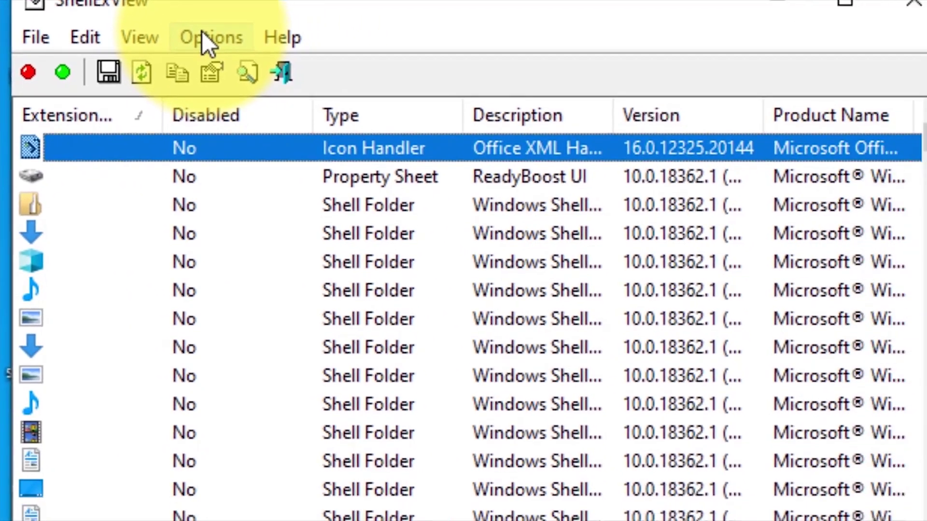
{"action": "left_click", "coordinate": [239, 72]}
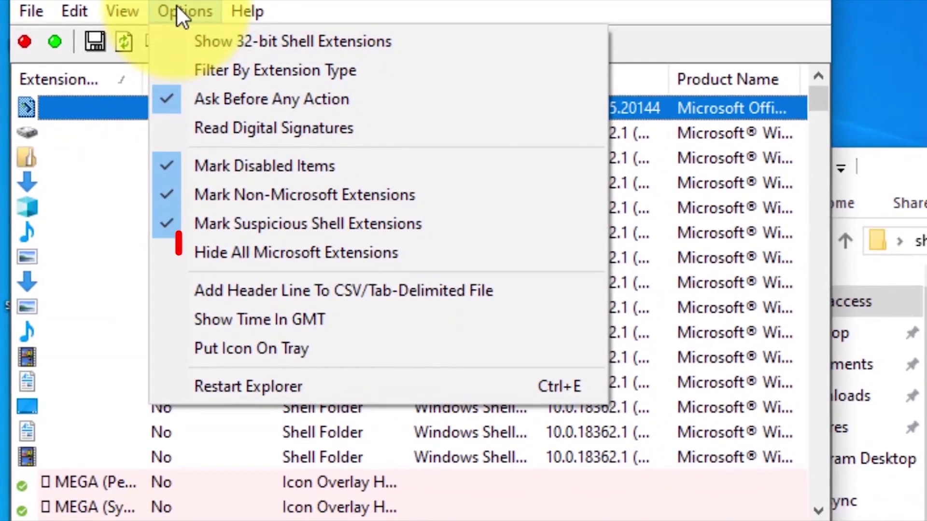
{"action": "left_click", "coordinate": [288, 253]}
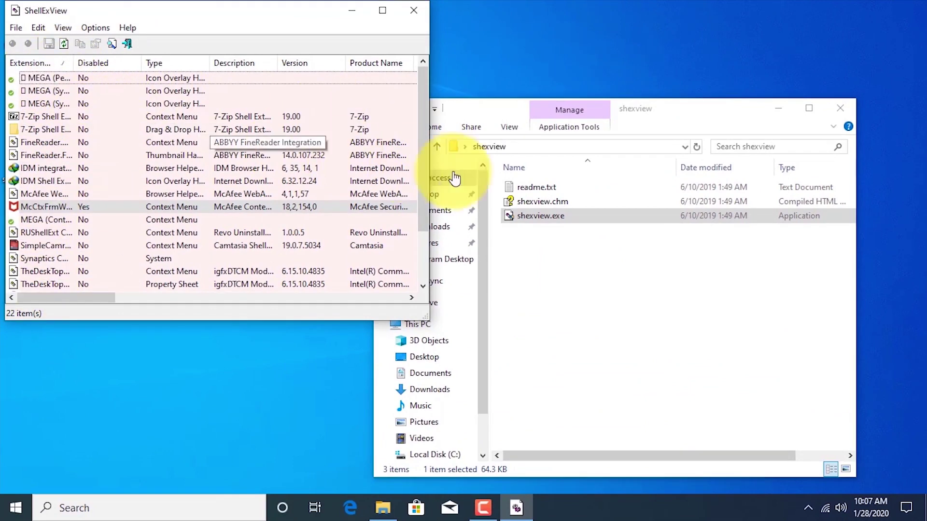
- Examine the context menu of shexview.exe in File Explorer for entries added by third-party programs
{"action": "left_click", "coordinate": [535, 217]}
{"action": "right_click", "coordinate": [535, 217]}
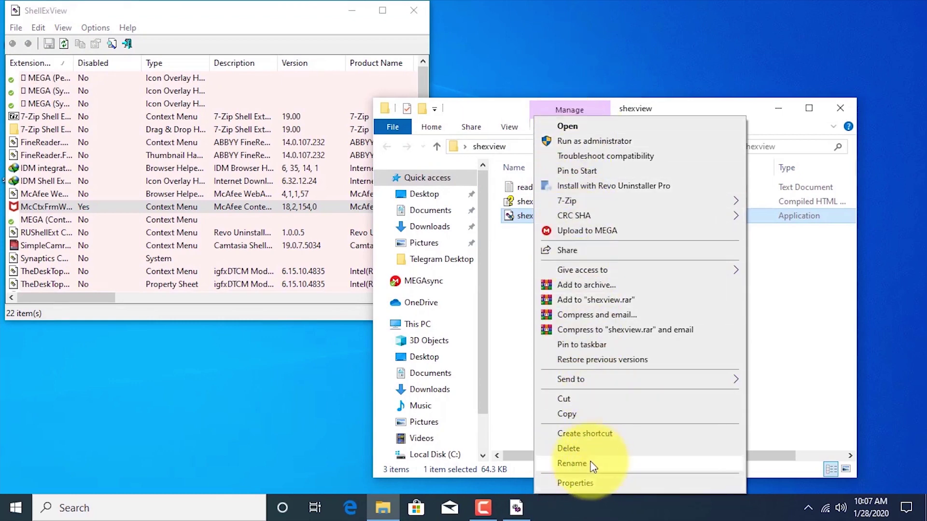
{"action": "left_click", "coordinate": [803, 338]}
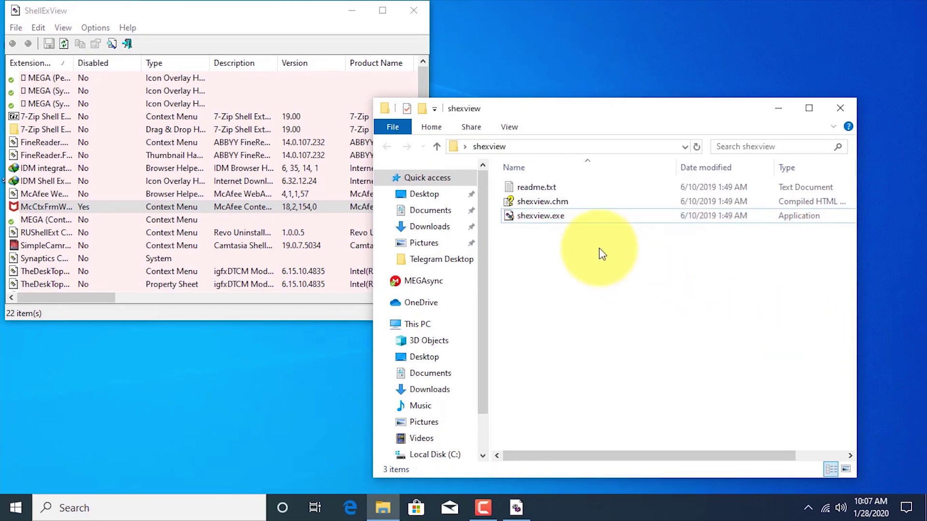
{"action": "left_click", "coordinate": [531, 219]}
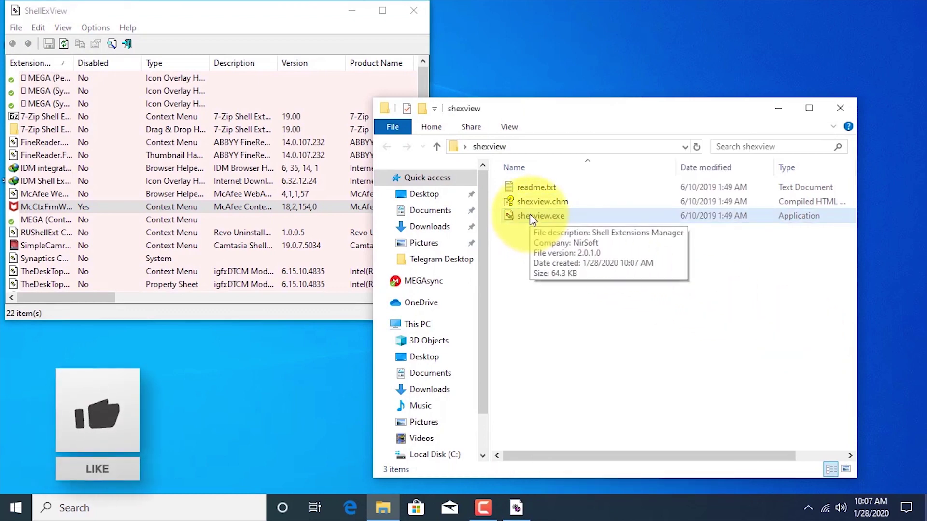
{"action": "right_click", "coordinate": [530, 215]}
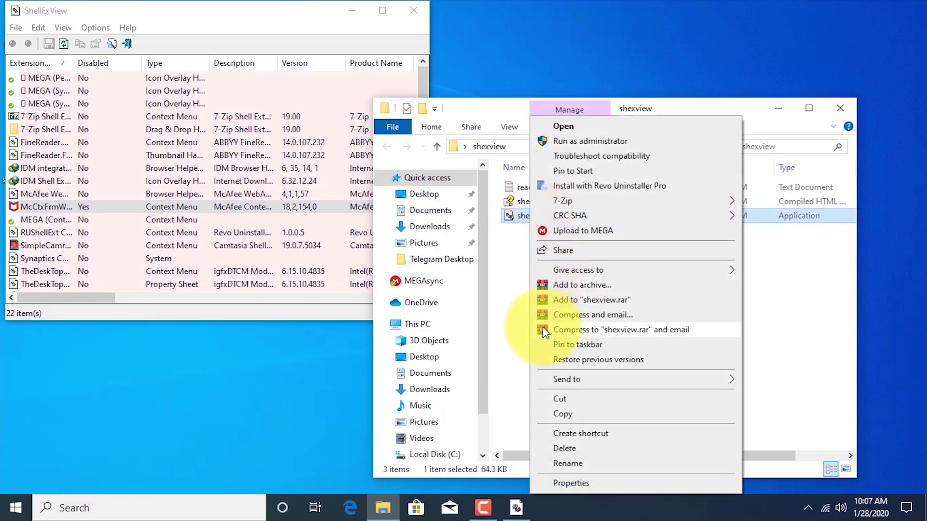
{"action": "left_click", "coordinate": [514, 269]}
- Switch back to ShellExView and disable the WinRAR extension of type Context Menu, confirming the change
{"action": "left_click", "coordinate": [277, 16]}
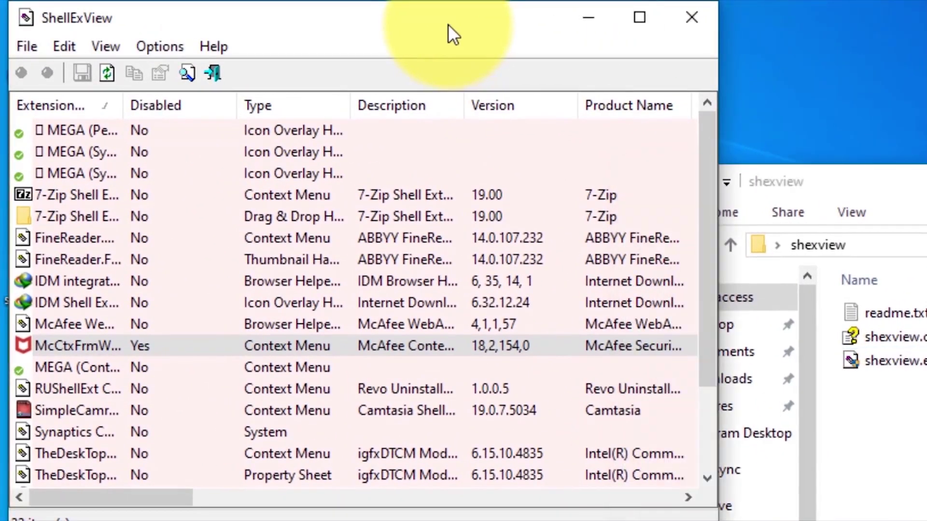
{"action": "left_click_drag", "start_coordinate": [706, 209], "coordinate": [682, 323]}
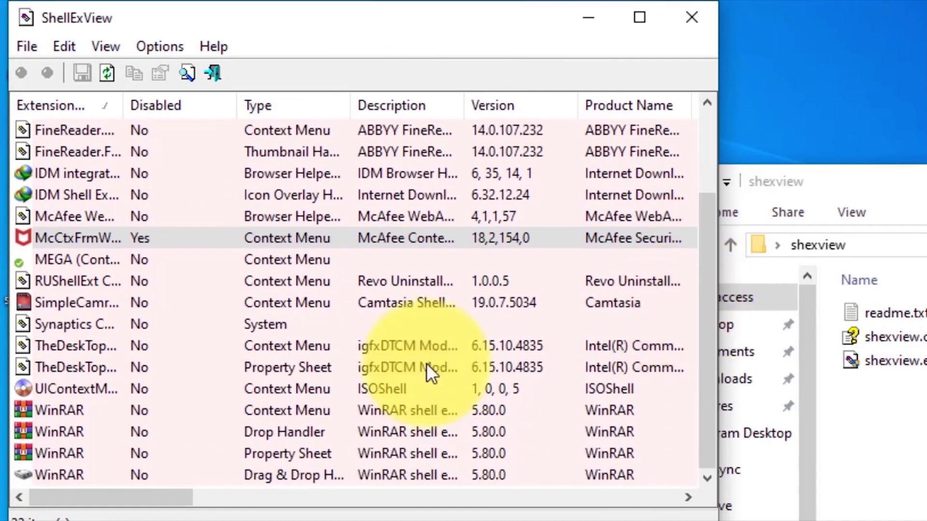
{"action": "left_click", "coordinate": [56, 410]}
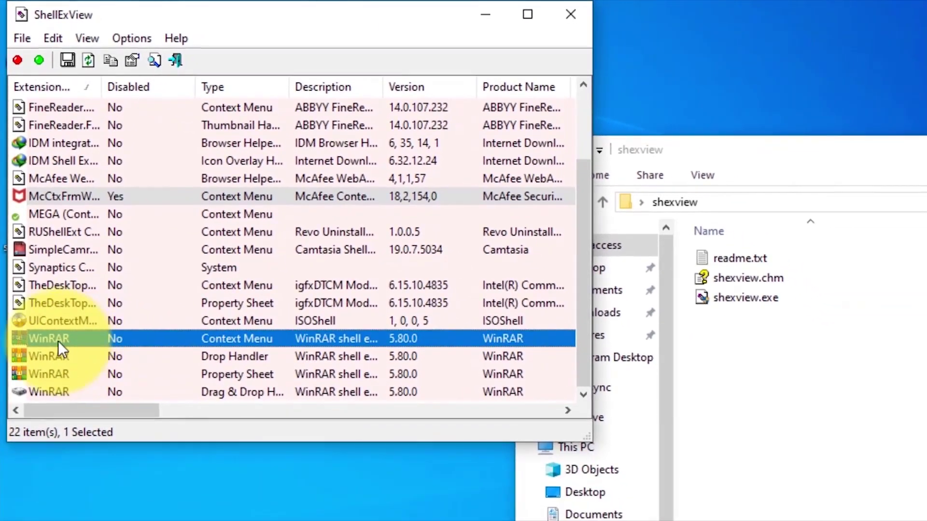
{"action": "right_click", "coordinate": [54, 338]}
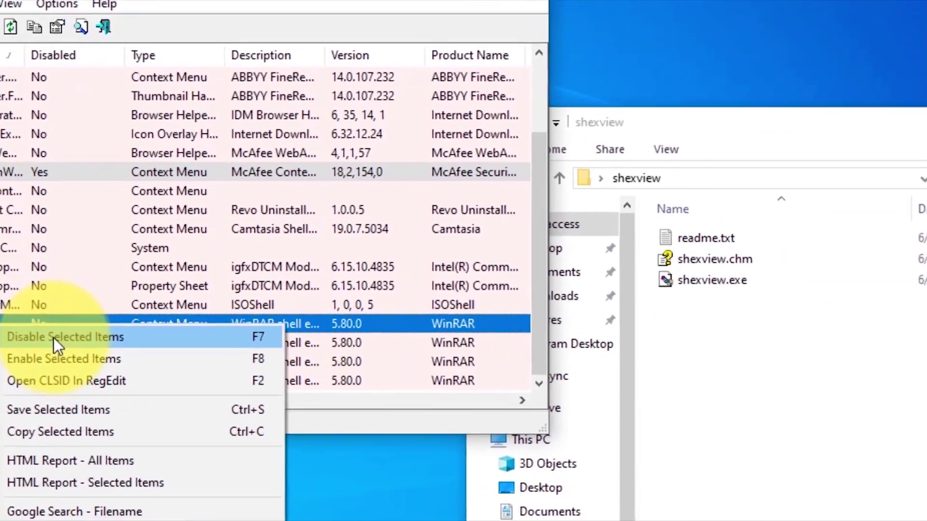
{"action": "left_click", "coordinate": [128, 351]}
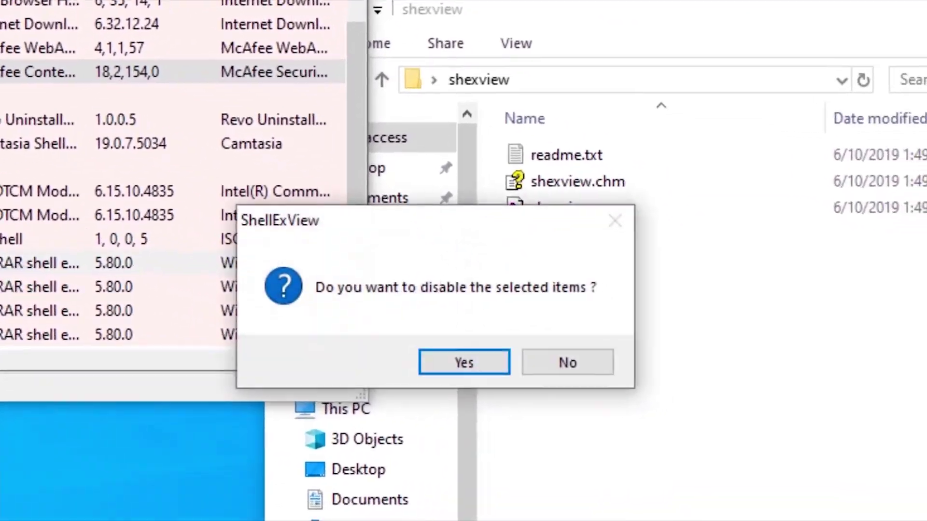
{"action": "left_click", "coordinate": [464, 362]}
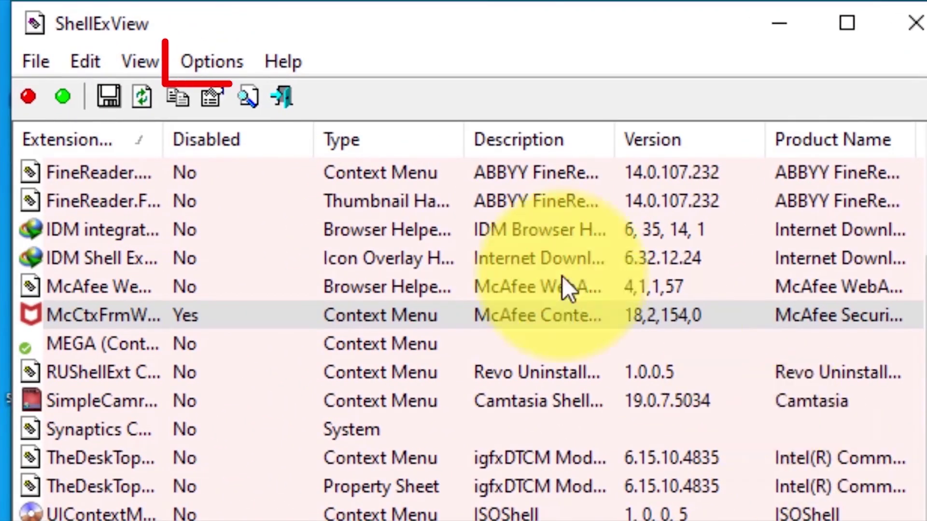
- Restart Windows Explorer from within ShellExView and confirm the restart
{"action": "left_click", "coordinate": [210, 60]}
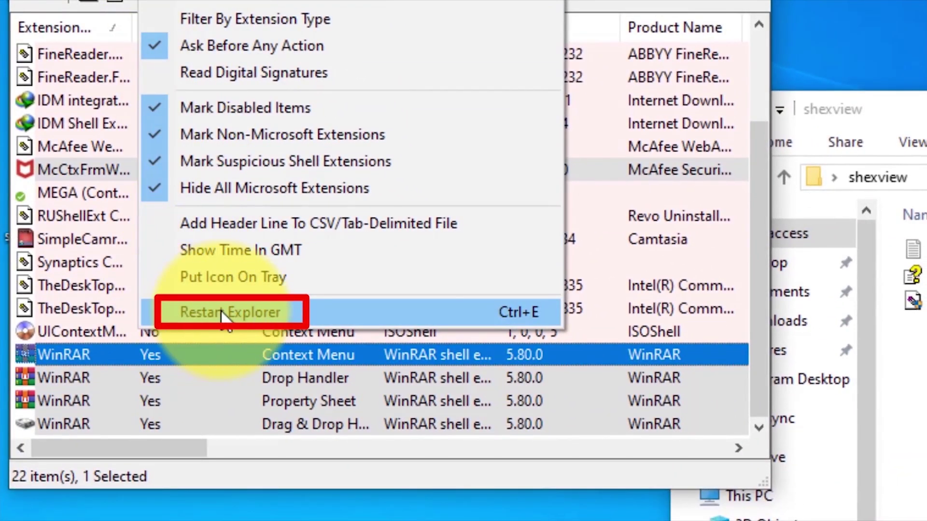
{"action": "left_click", "coordinate": [222, 314]}
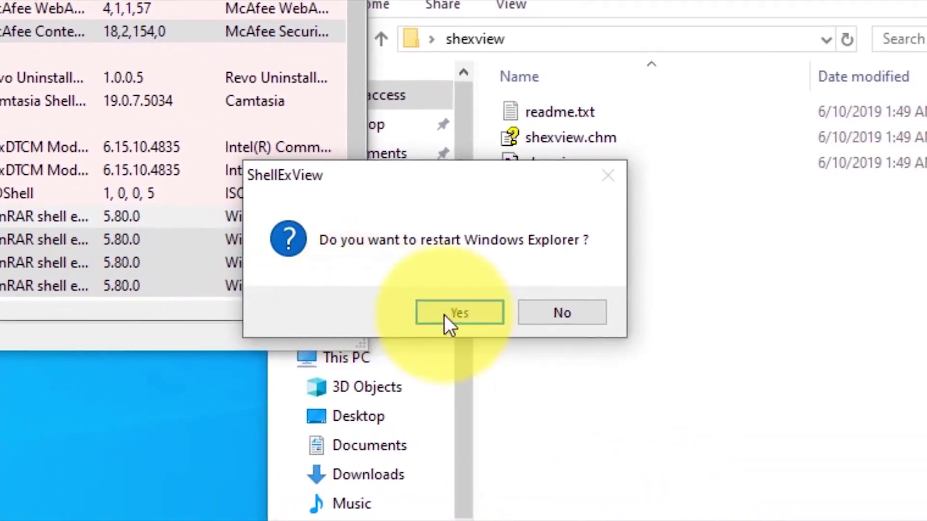
{"action": "left_click", "coordinate": [475, 318]}
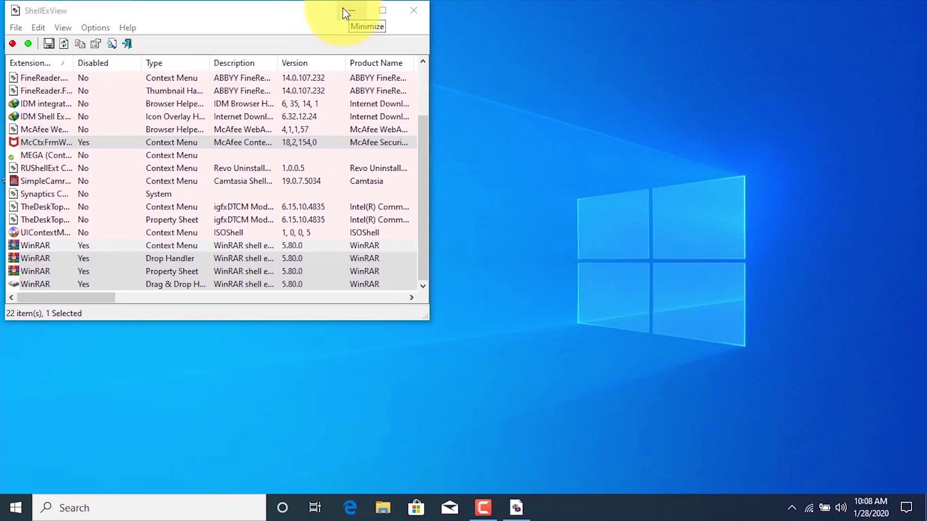
- Open the shexview folder on the desktop and check the context menu of shexview.exe for WinRAR entries
{"action": "left_click_drag", "start_coordinate": [313, 14], "coordinate": [436, 39]}
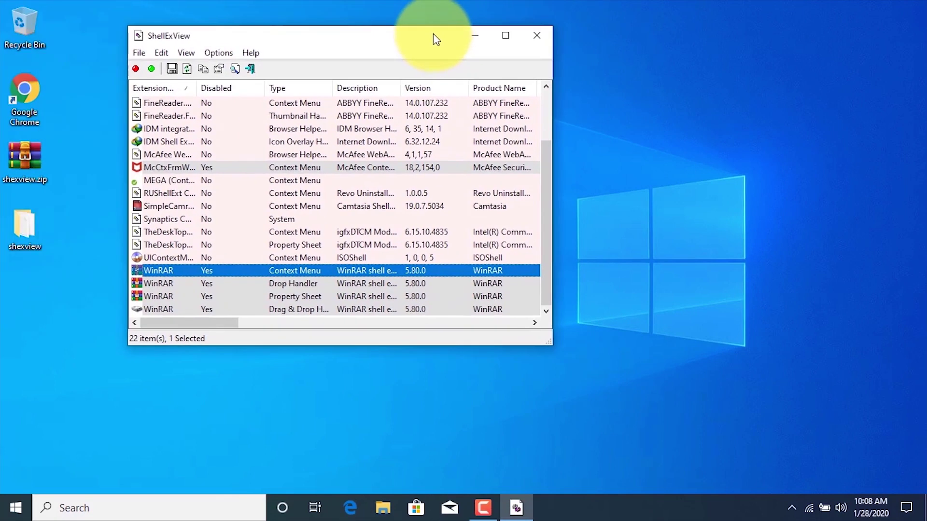
{"action": "left_click", "coordinate": [20, 233]}
{"action": "double_click", "coordinate": [19, 233]}
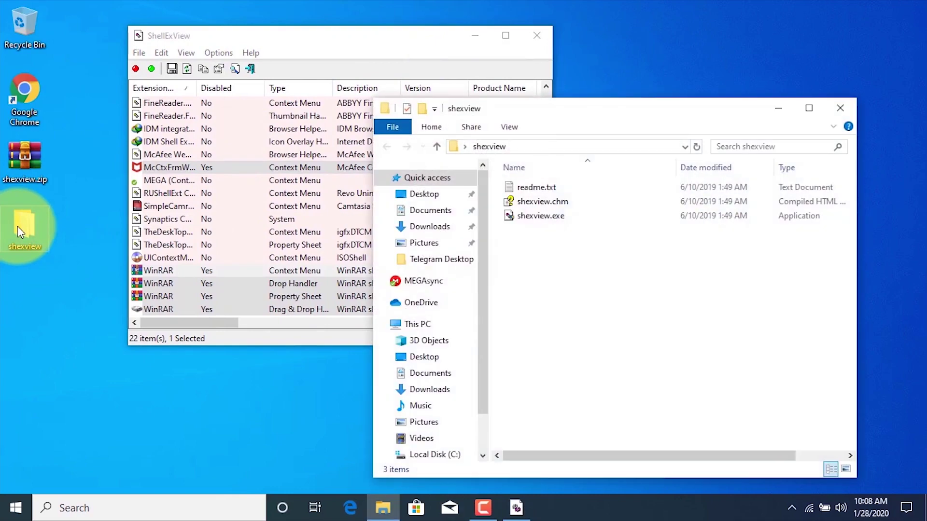
{"action": "left_click_drag", "start_coordinate": [337, 37], "coordinate": [217, 30]}
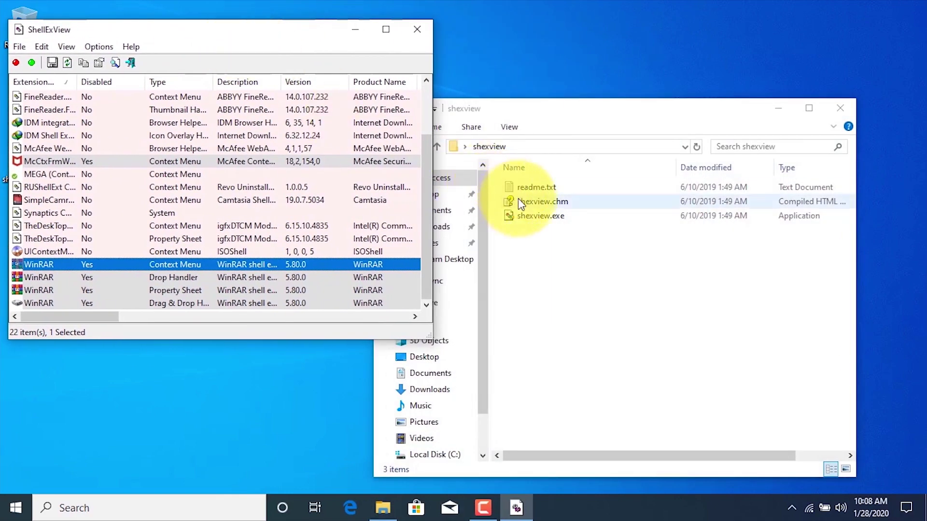
{"action": "right_click", "coordinate": [527, 218]}
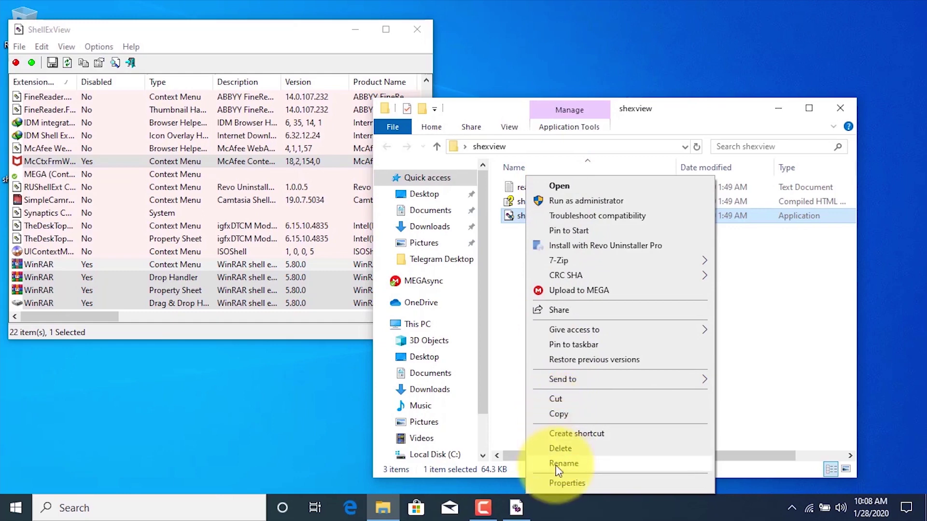
{"action": "left_click", "coordinate": [514, 291]}
{"action": "left_click", "coordinate": [514, 291]}
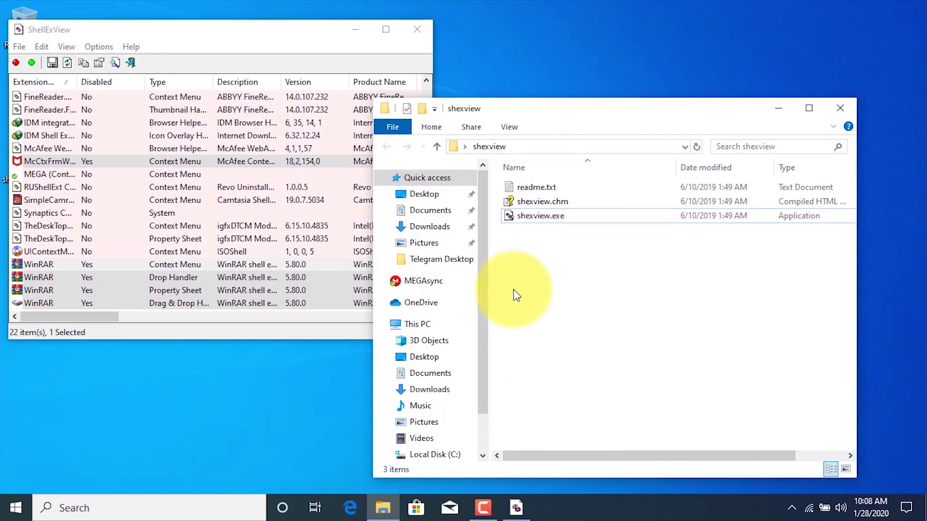
- Re-enable the WinRAR extension of type Context Menu in ShellExView and restart Windows Explorer, confirming both actions
{"action": "left_click", "coordinate": [208, 32]}
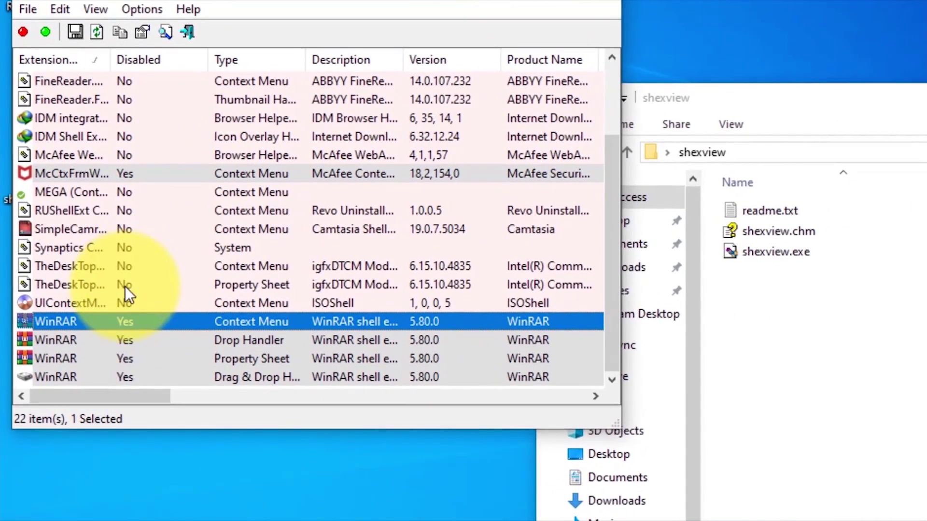
{"action": "right_click", "coordinate": [127, 322]}
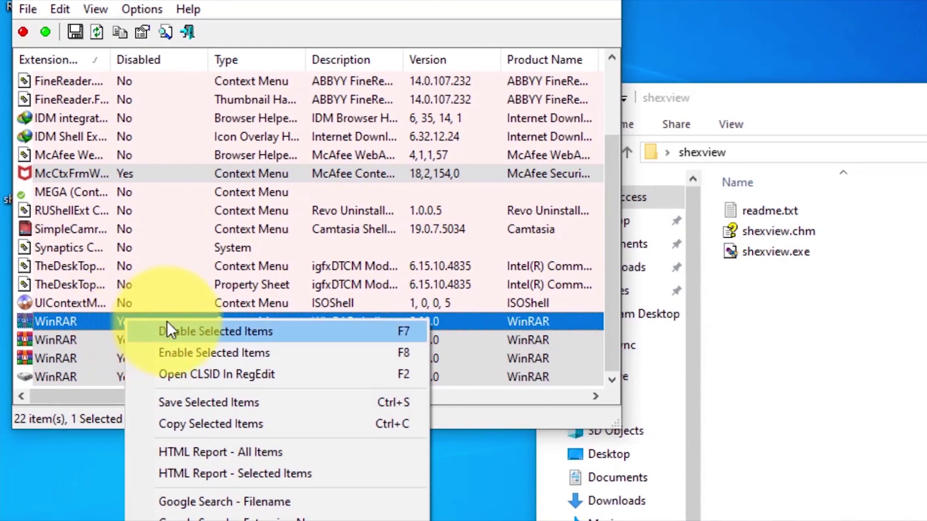
{"action": "left_click", "coordinate": [250, 355]}
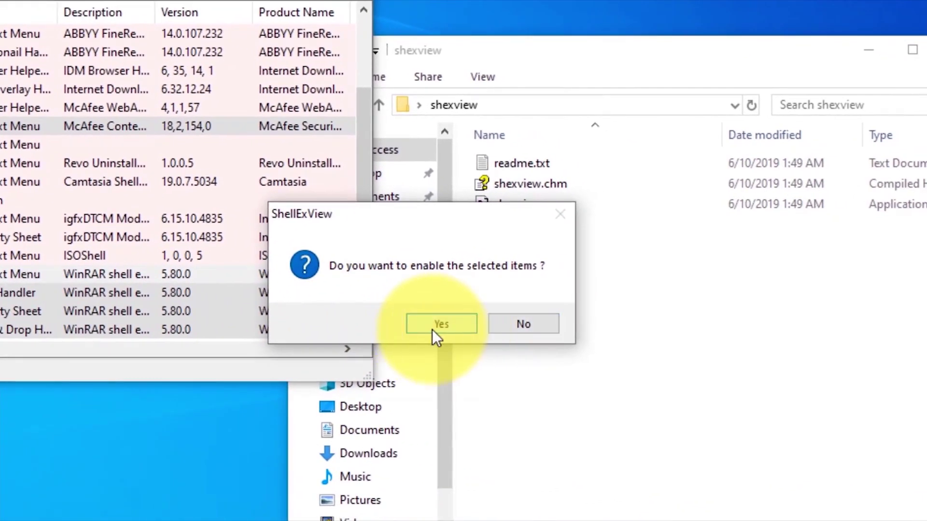
{"action": "left_click", "coordinate": [440, 324]}
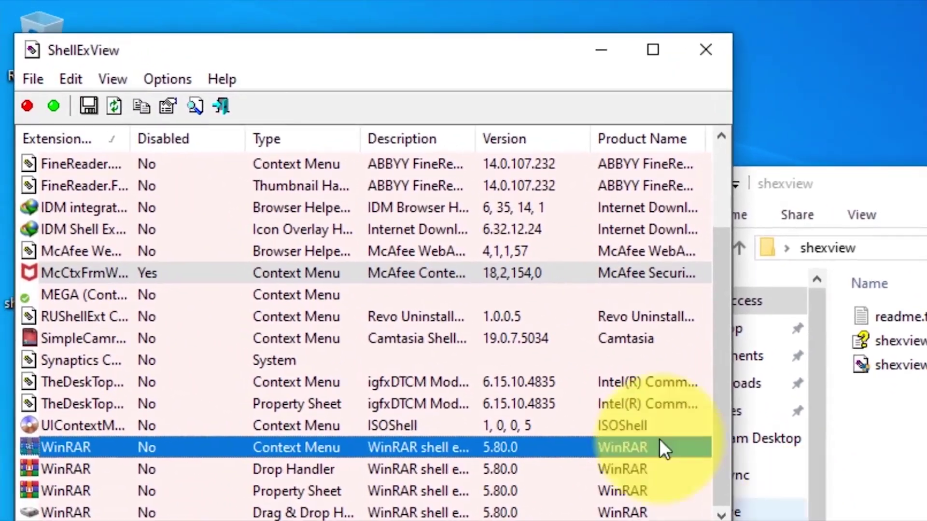
{"action": "left_click", "coordinate": [164, 78]}
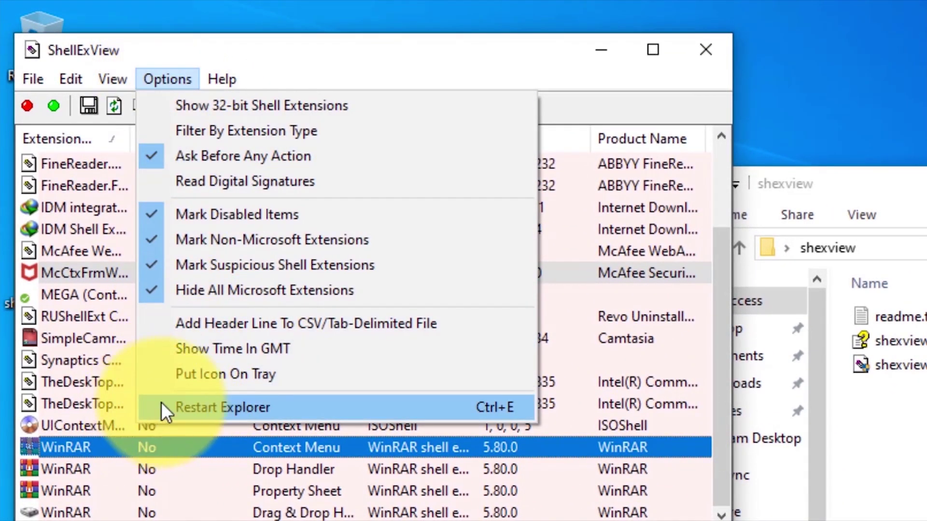
{"action": "left_click", "coordinate": [188, 407]}
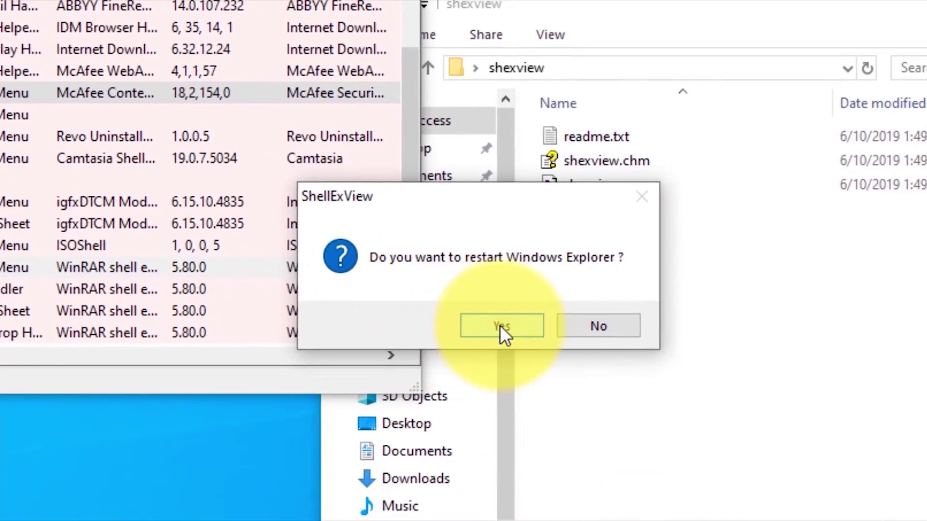
{"action": "left_click", "coordinate": [500, 325]}
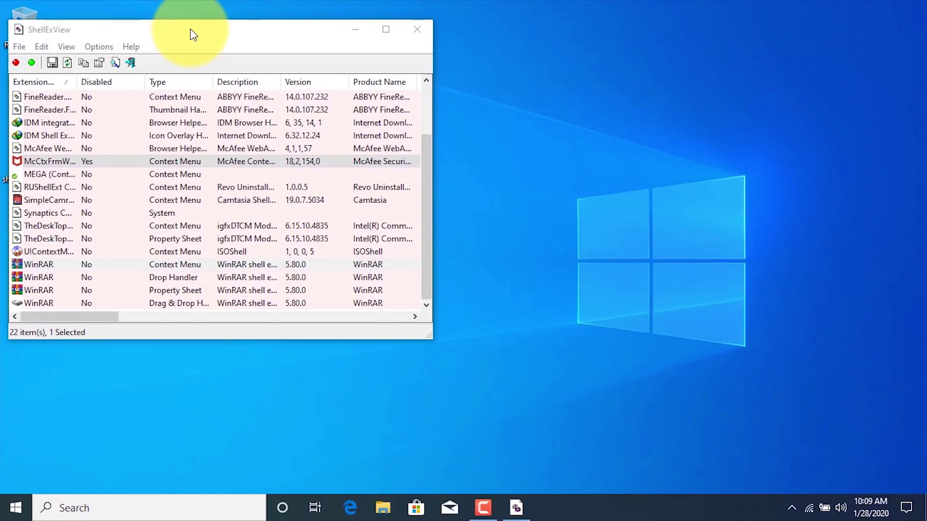
- Reopen the shexview folder from the desktop and examine the context menu of shexview.exe for the restored WinRAR entries
{"action": "left_click_drag", "start_coordinate": [290, 32], "coordinate": [472, 43]}
{"action": "left_click", "coordinate": [31, 235]}
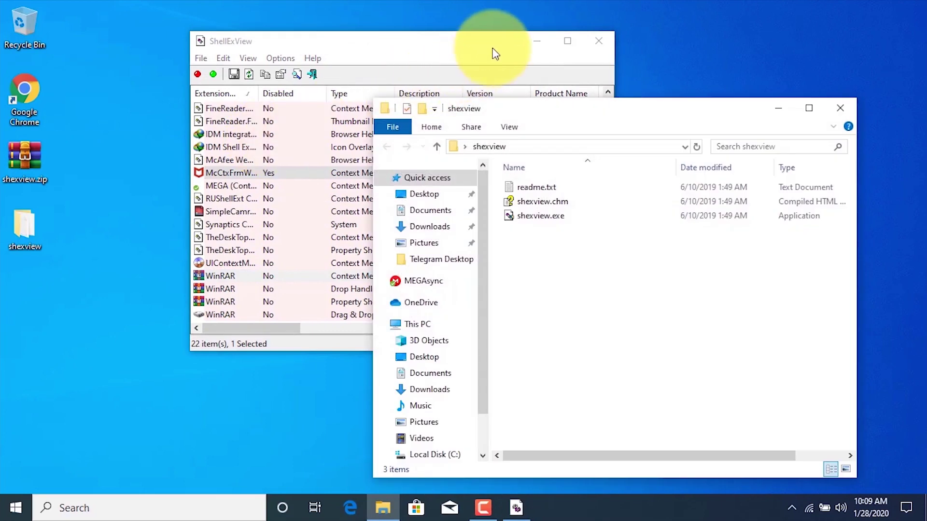
{"action": "left_click_drag", "start_coordinate": [493, 52], "coordinate": [331, 59]}
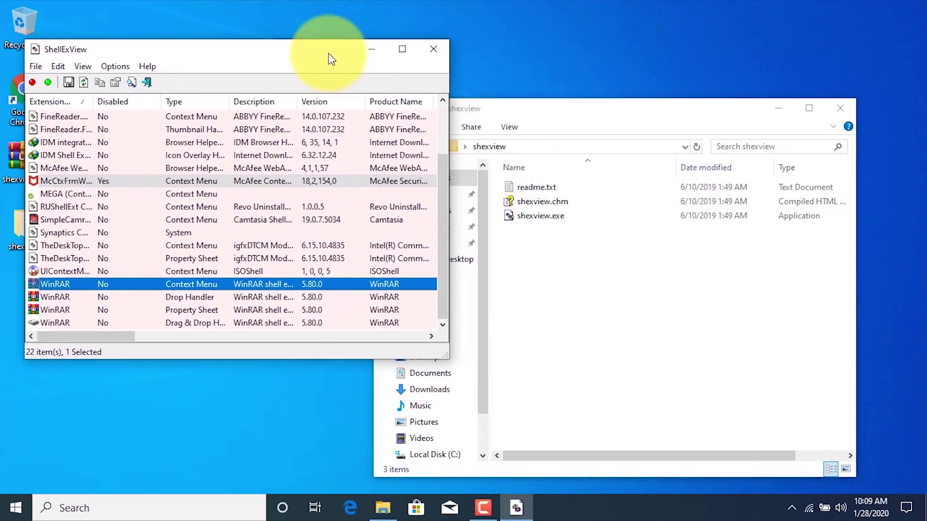
{"action": "right_click", "coordinate": [549, 225]}
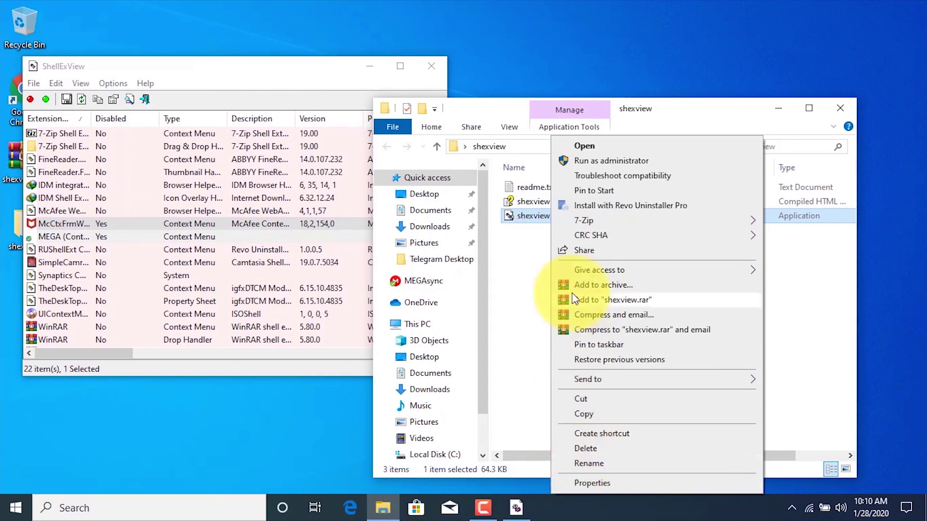
{"action": "left_click", "coordinate": [526, 235]}
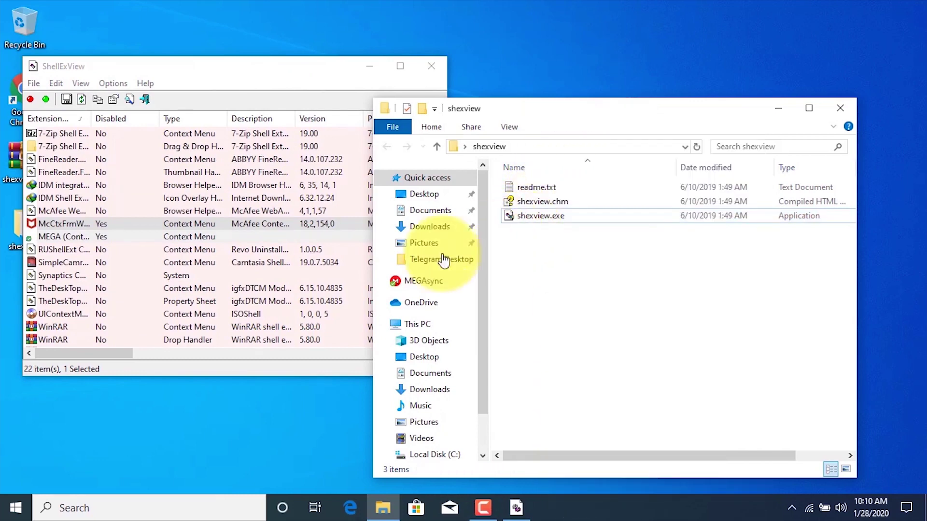
- Enable the MEGA extension of type Context Menu in the ShellExView list
{"action": "left_click", "coordinate": [74, 238]}
{"action": "key", "text": "F8"}
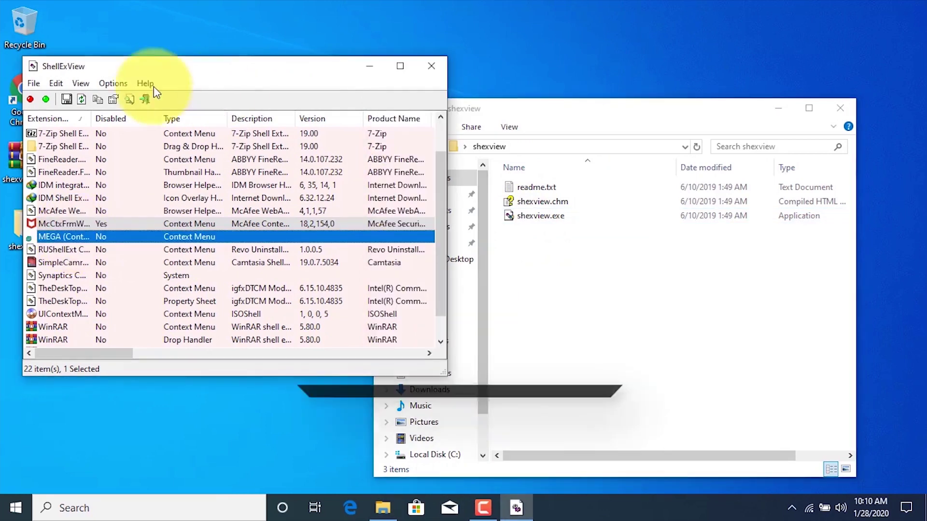
- Restart Windows Explorer to apply the MEGA extension change, confirm the restart, and close ShellExView
{"action": "left_click", "coordinate": [113, 83]}
{"action": "left_click", "coordinate": [114, 334]}
{"action": "left_click", "coordinate": [481, 299]}
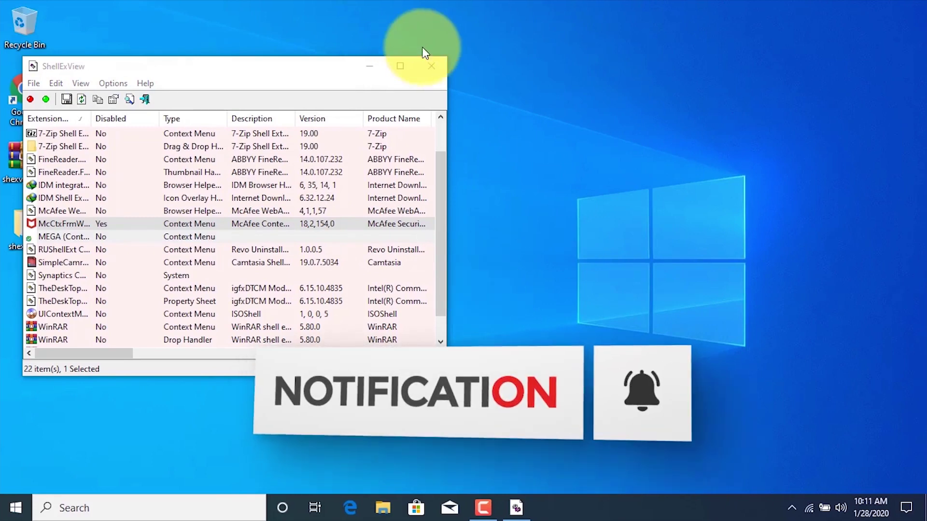
{"action": "left_click", "coordinate": [429, 65]}
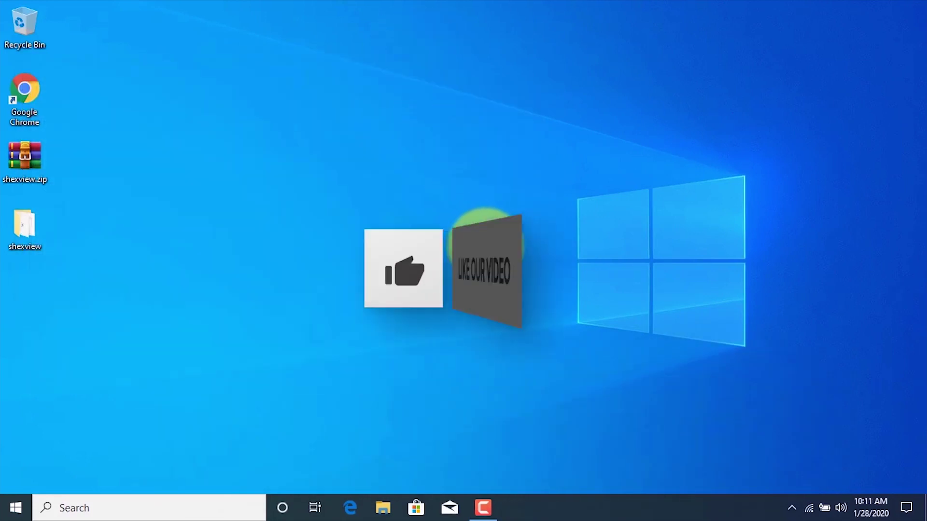